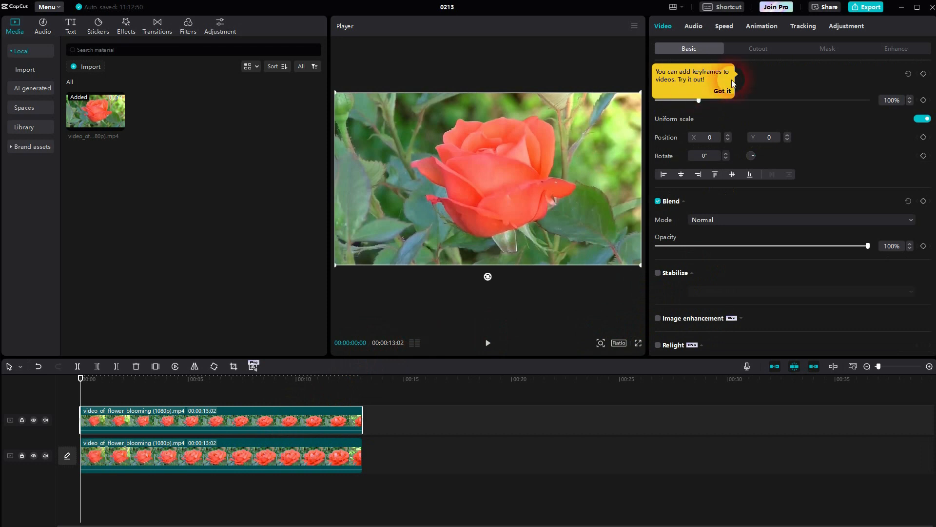
pyautogui.click(847, 26)
pyautogui.click(762, 310)
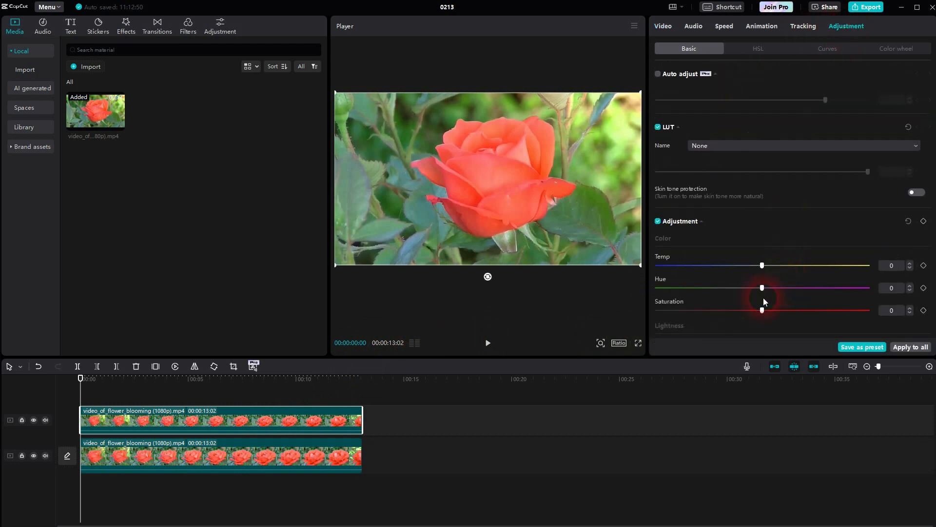
pyautogui.moveTo(762, 313)
pyautogui.mouseDown()
pyautogui.moveTo(619, 321)
pyautogui.moveTo(769, 302)
pyautogui.mouseUp()
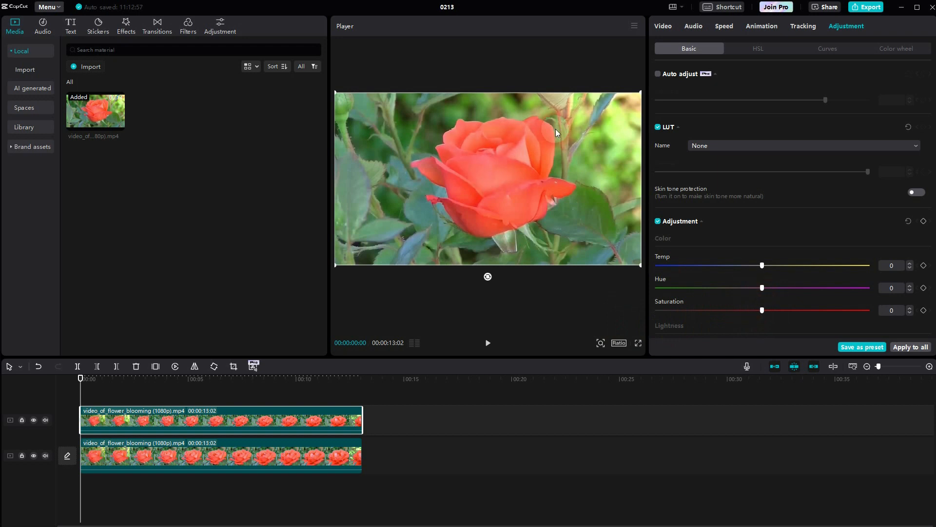
# Enable Chroma key on the upper clip, sample the rose's red, and set Strength to 54
pyautogui.click(669, 26)
pyautogui.click(765, 48)
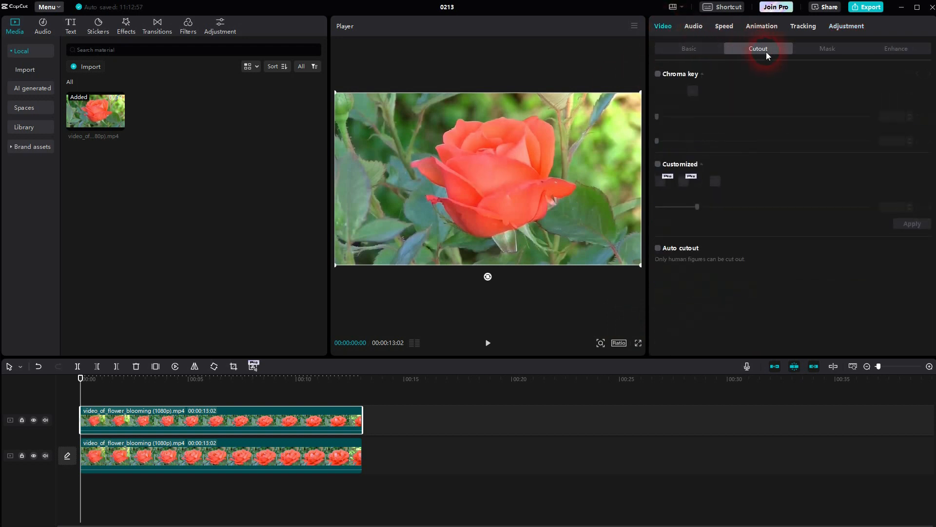
pyautogui.click(658, 74)
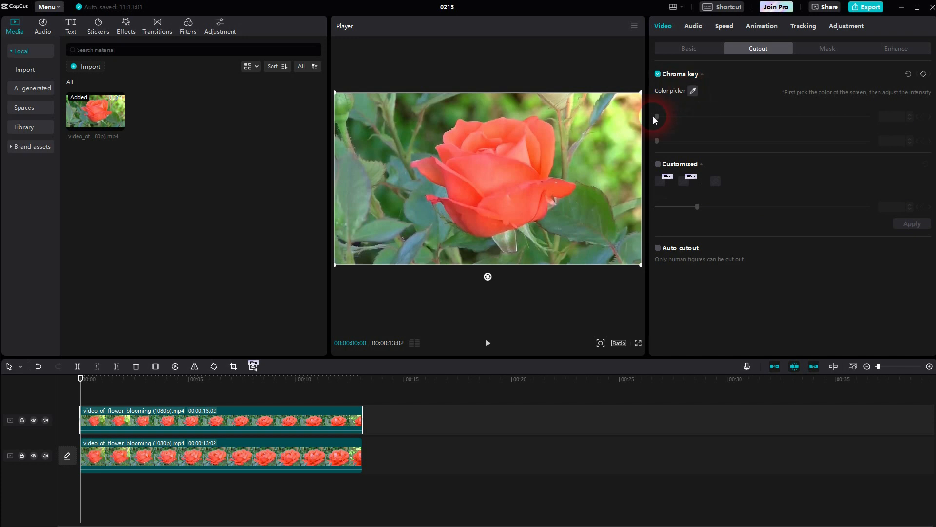
pyautogui.click(470, 197)
pyautogui.moveTo(662, 117); pyautogui.dragTo(772, 116)
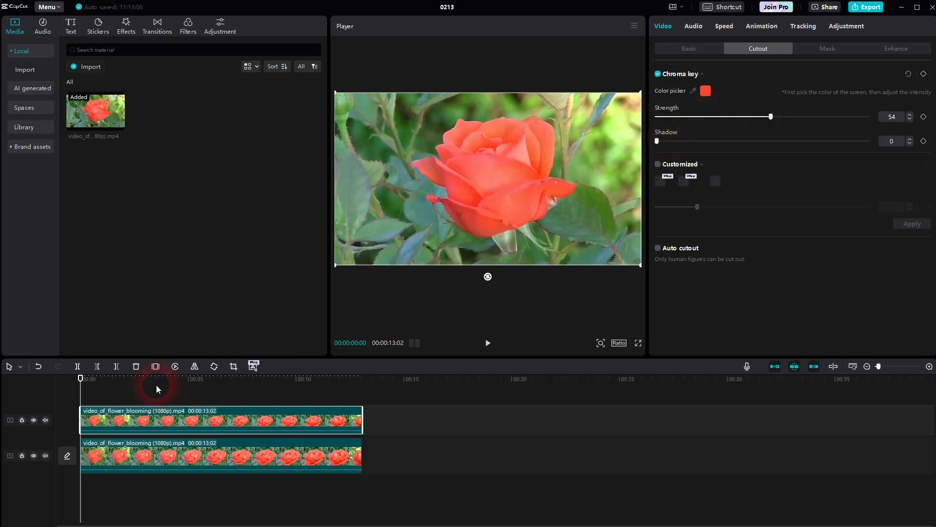
# Hide the lower track and test the upper clip's chroma key Strength at 100 before reducing it to 58
pyautogui.click(34, 456)
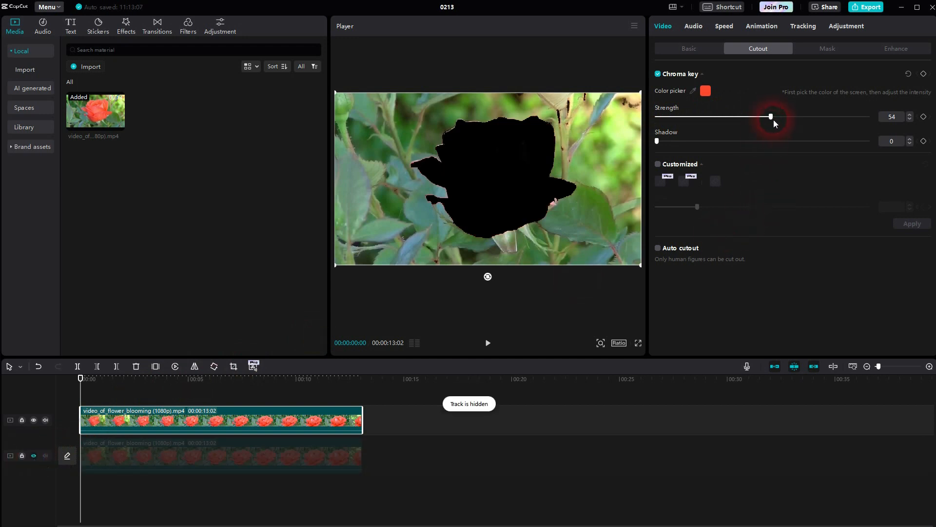
pyautogui.moveTo(771, 117); pyautogui.dragTo(934, 114)
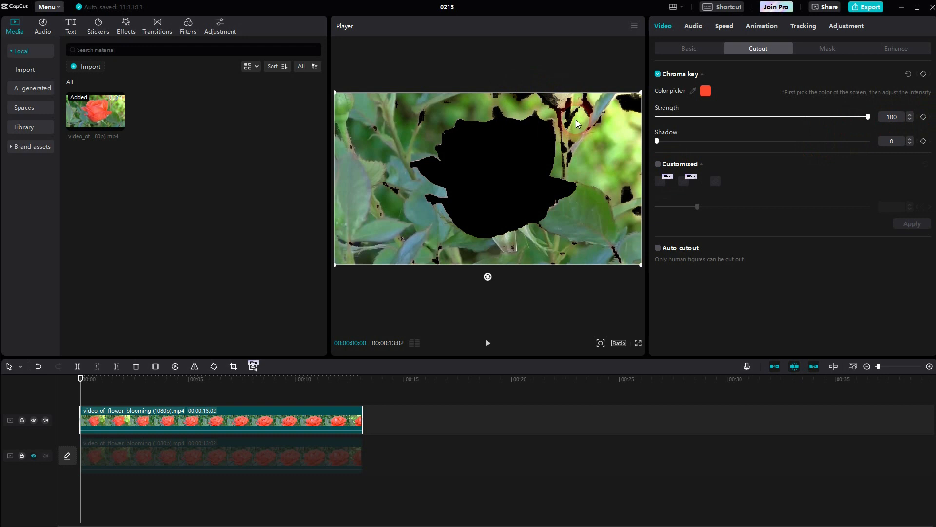
pyautogui.moveTo(867, 116); pyautogui.dragTo(779, 117)
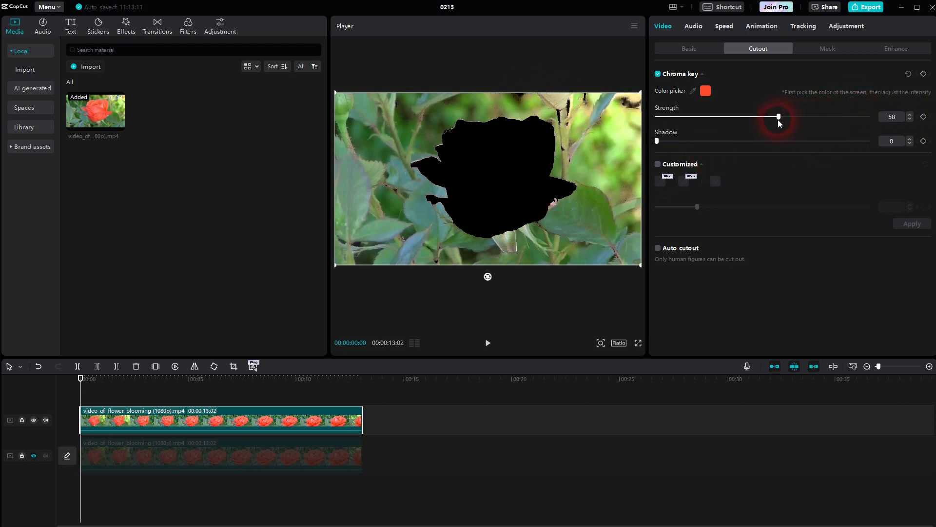
# Resample the rose's colour for the upper clip's chroma key and set Strength to 54
pyautogui.click(687, 92)
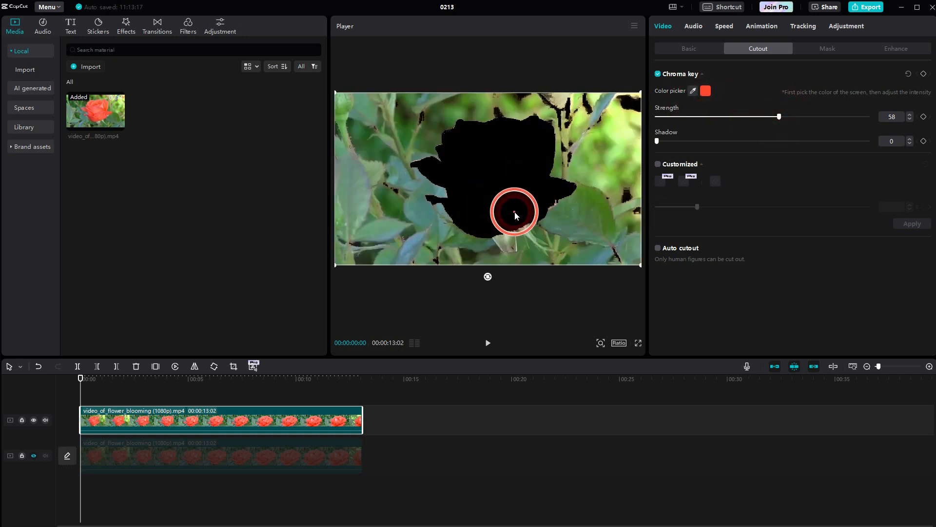
pyautogui.click(481, 208)
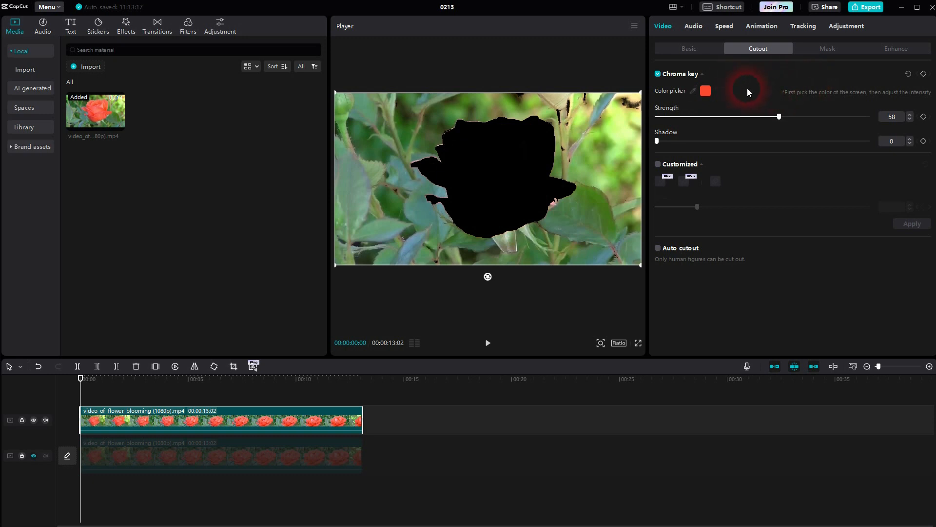
pyautogui.moveTo(779, 119); pyautogui.dragTo(772, 119)
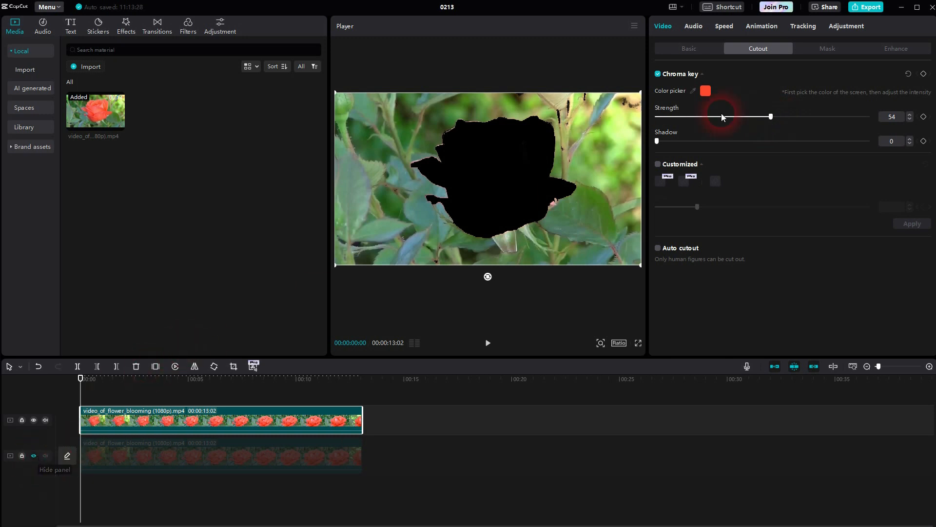
# Set the keyed upper clip's Saturation to -50 and unhide the lower track
pyautogui.click(845, 27)
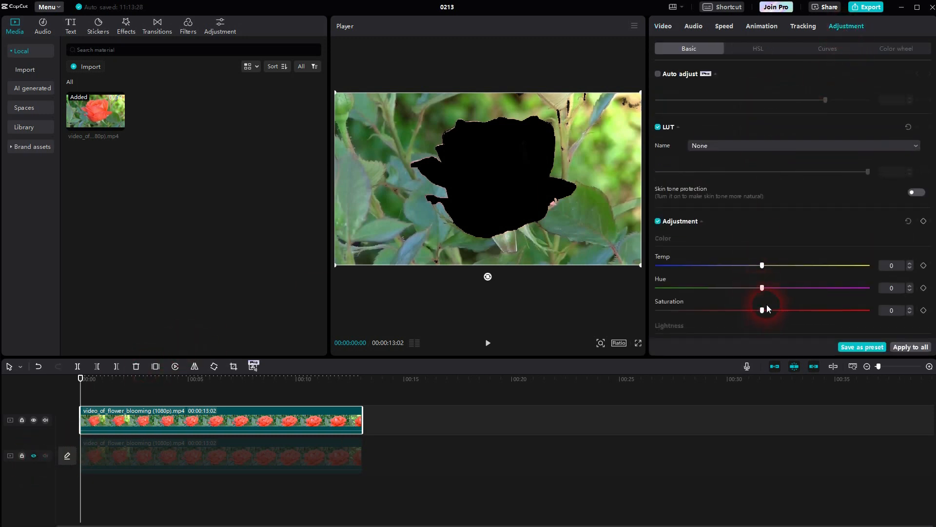
pyautogui.moveTo(764, 311); pyautogui.dragTo(602, 330)
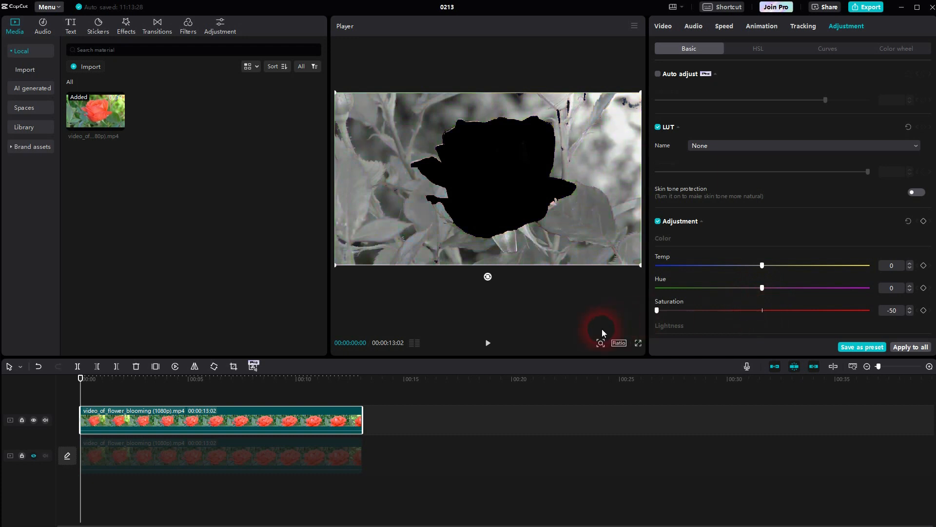
pyautogui.click(34, 456)
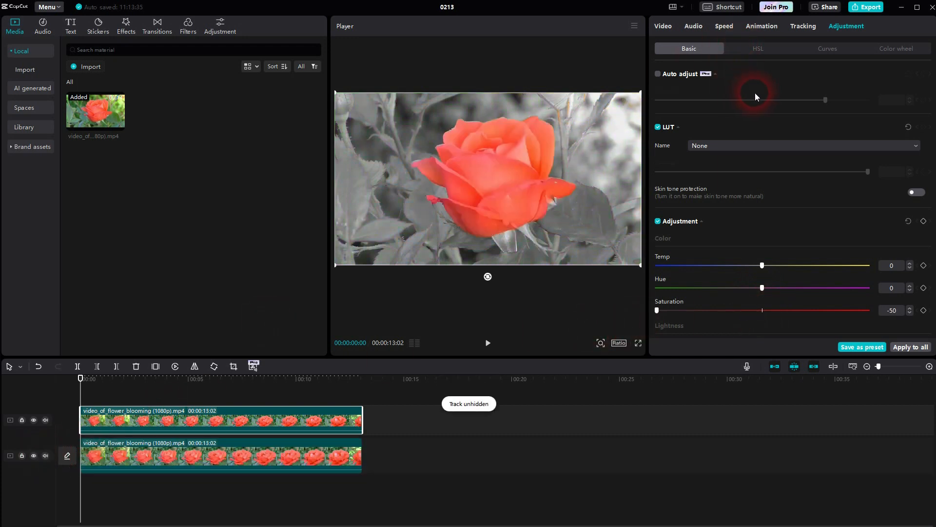
# Play back the opening seconds to check the red-only effect, and return the playhead to the start
pyautogui.click(488, 343)
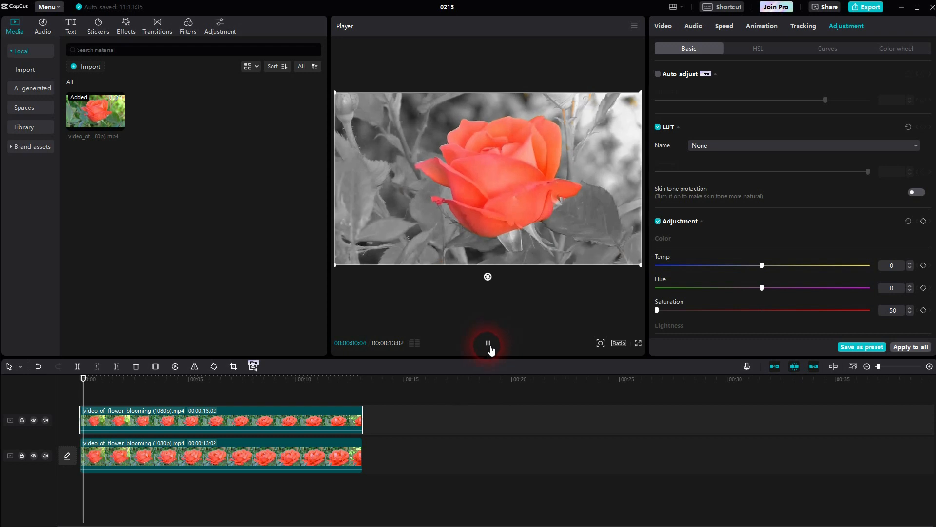
pyautogui.click(487, 343)
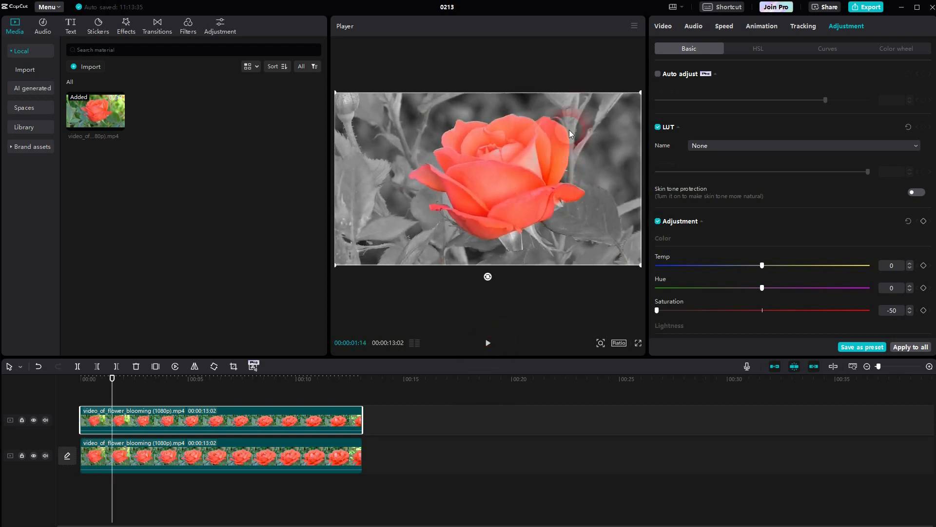
pyautogui.click(492, 349)
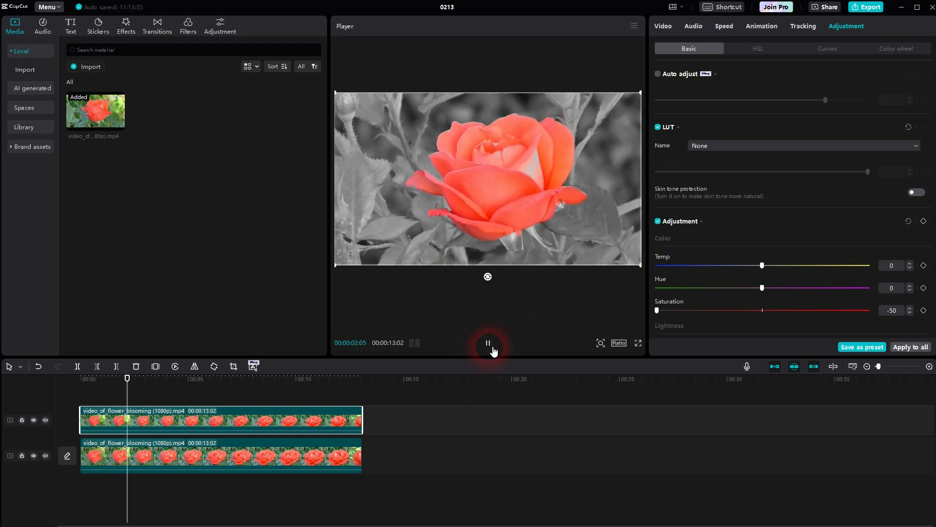
pyautogui.click(492, 349)
pyautogui.moveTo(140, 392); pyautogui.dragTo(74, 403)
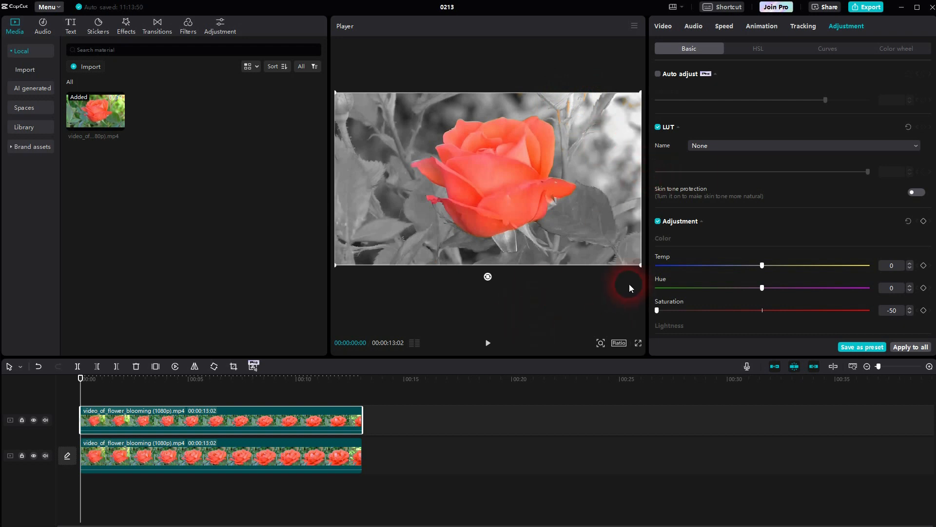
# Duplicate the lower clip onto a new track above the other two clips
pyautogui.click(195, 420)
pyautogui.click(231, 444)
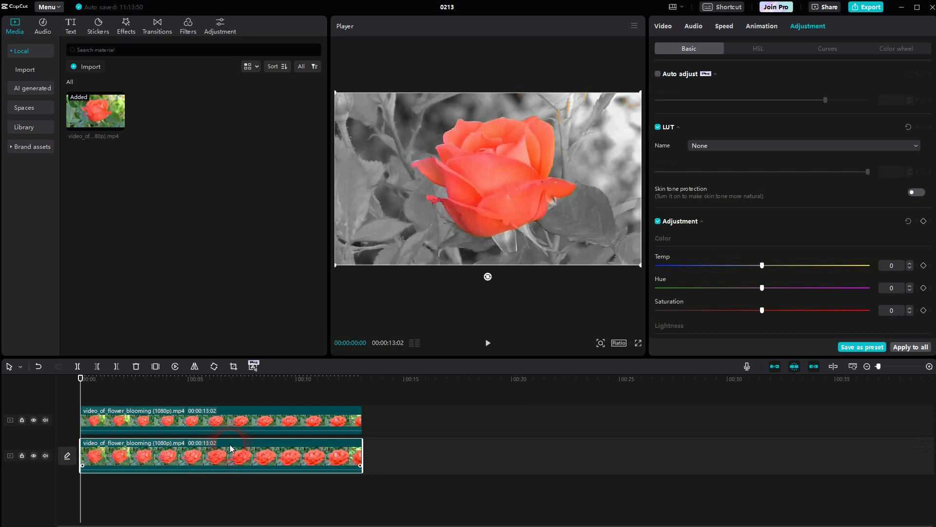
pyautogui.moveTo(230, 444); pyautogui.dragTo(178, 393)
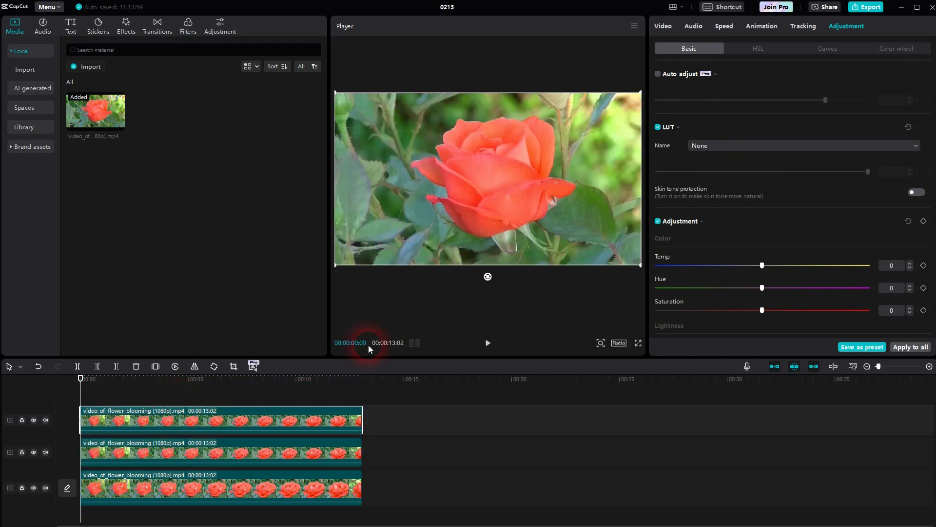
# Try a Circle mask and a Rectangle mask on the top clip over the background area above the rose's right edge
pyautogui.click(664, 26)
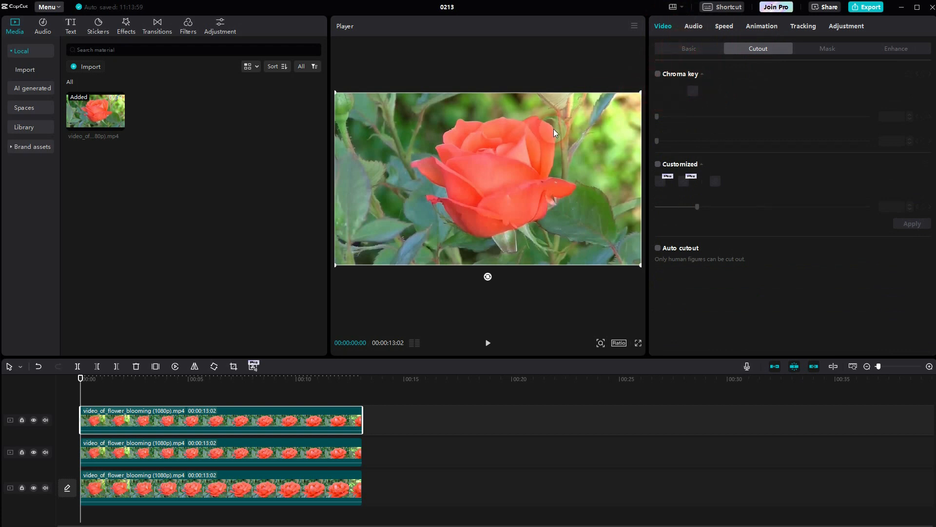
pyautogui.click(828, 49)
pyautogui.click(782, 99)
pyautogui.moveTo(469, 185); pyautogui.dragTo(562, 118)
pyautogui.moveTo(585, 156); pyautogui.dragTo(583, 139)
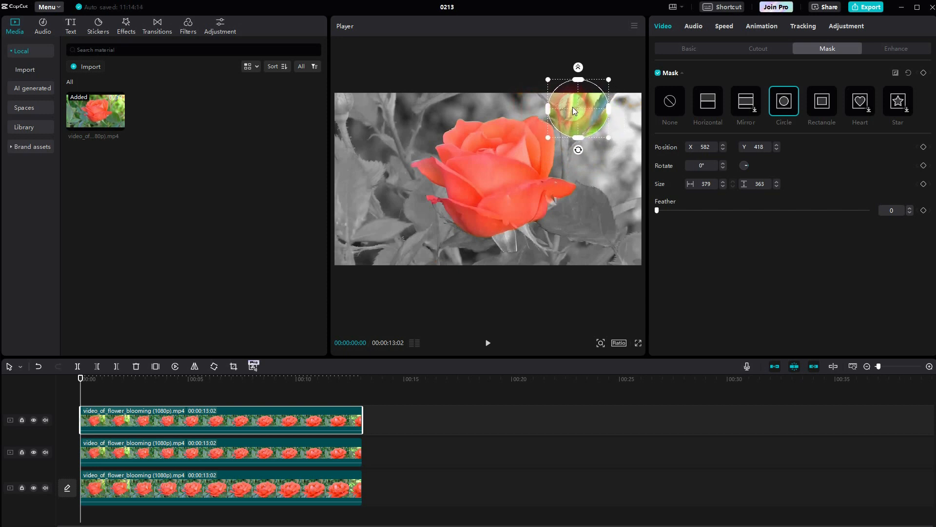
pyautogui.click(829, 102)
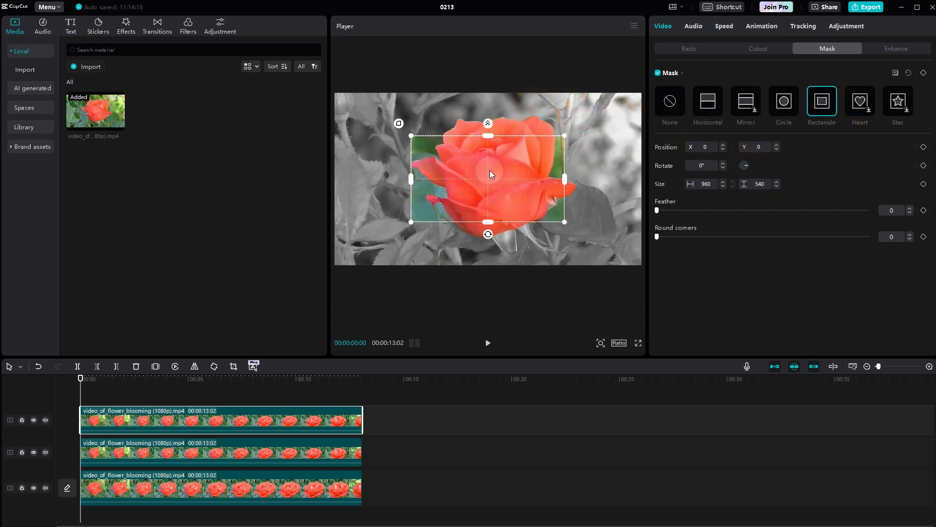
pyautogui.moveTo(490, 171); pyautogui.dragTo(584, 90)
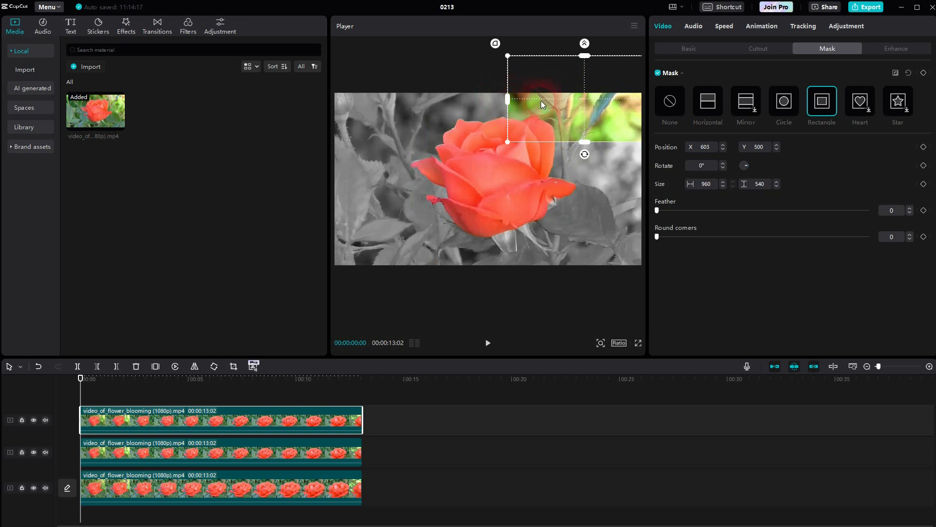
# Apply a Circle mask of about 361 by 302 to the top clip, placed at about X 561, Y 415 beside the rose
pyautogui.click(784, 101)
pyautogui.moveTo(484, 184); pyautogui.dragTo(573, 119)
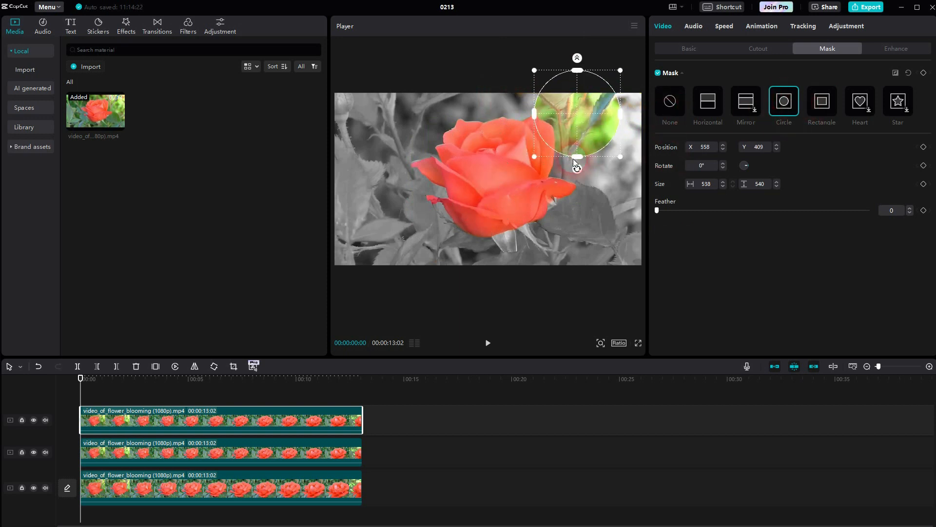
pyautogui.moveTo(578, 158)
pyautogui.mouseDown()
pyautogui.moveTo(581, 141)
pyautogui.moveTo(591, 160)
pyautogui.moveTo(593, 149)
pyautogui.mouseUp()
pyautogui.moveTo(636, 109); pyautogui.dragTo(621, 115)
pyautogui.moveTo(593, 148); pyautogui.dragTo(620, 119)
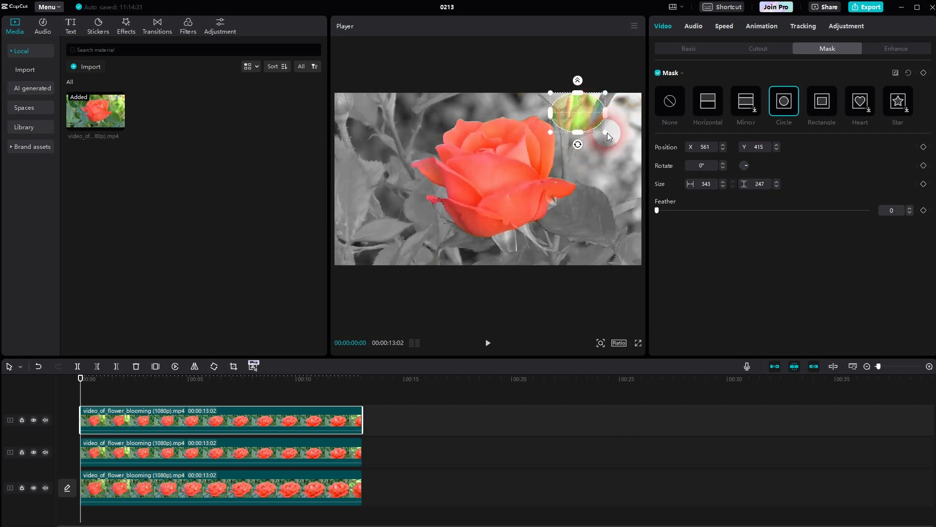
pyautogui.moveTo(580, 134); pyautogui.dragTo(581, 135)
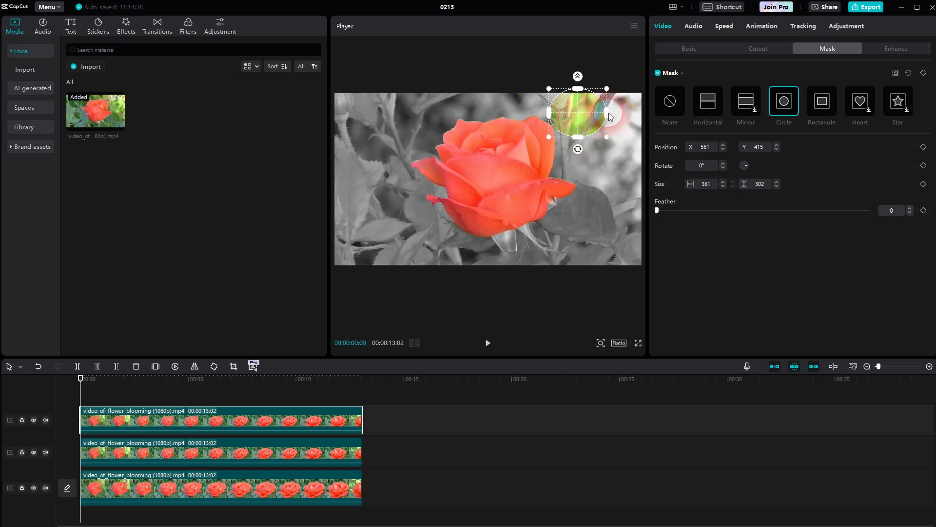
# Set the masked top clip's Saturation to -50
pyautogui.click(847, 26)
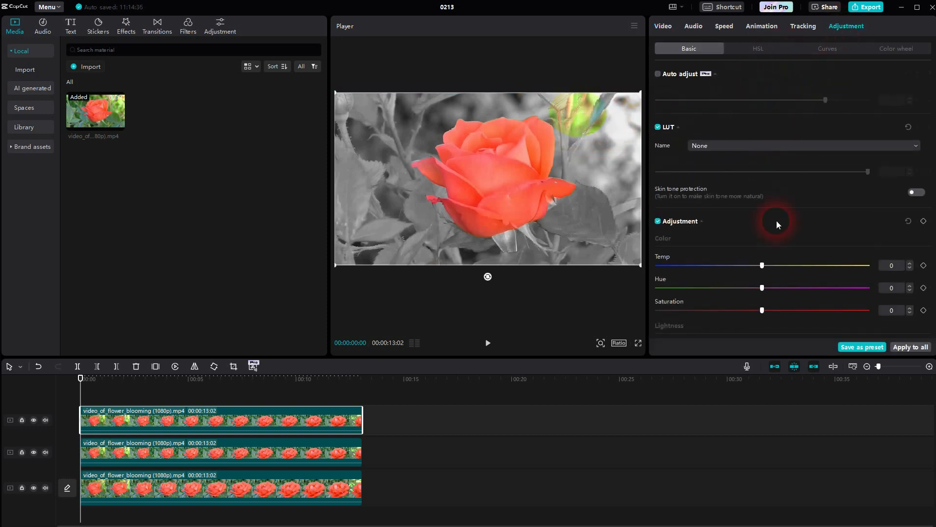
pyautogui.moveTo(762, 310); pyautogui.dragTo(582, 324)
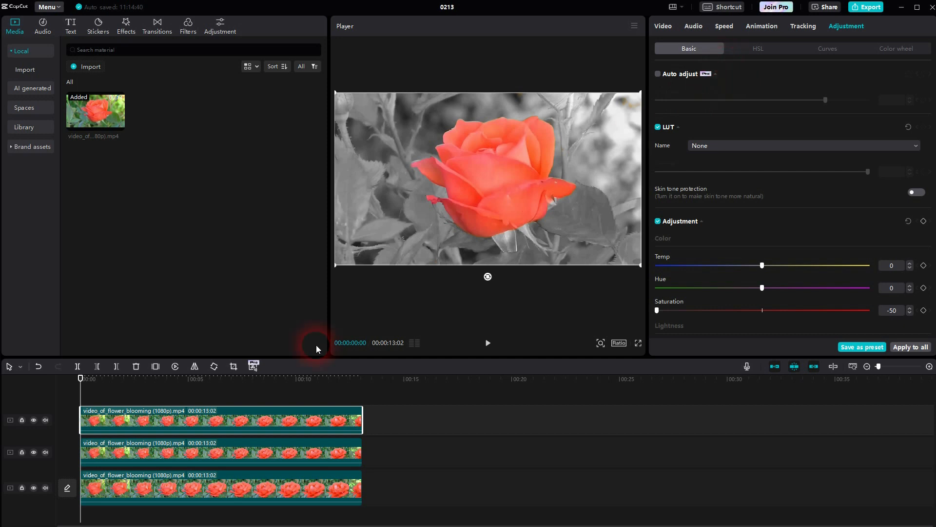
# Play the first seconds to examine the masked area, and return the playhead to the start
pyautogui.press('space')
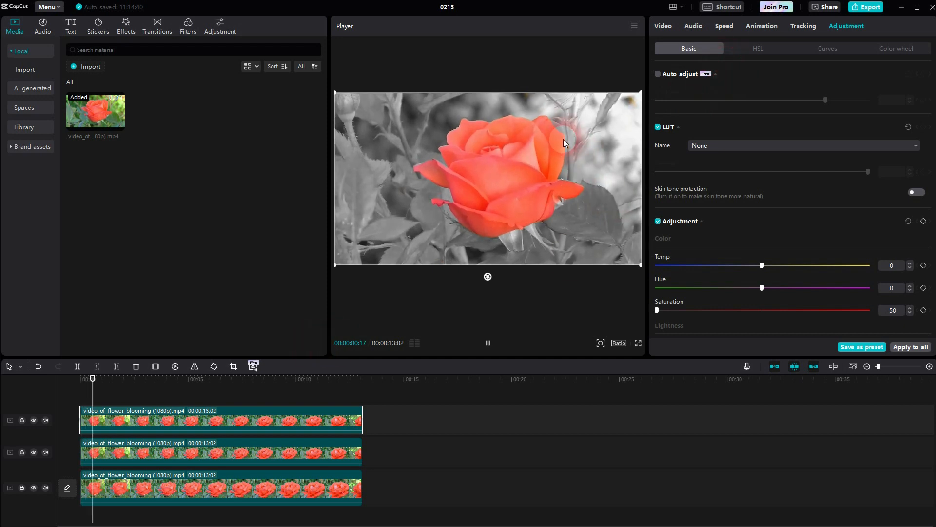
pyautogui.press('space')
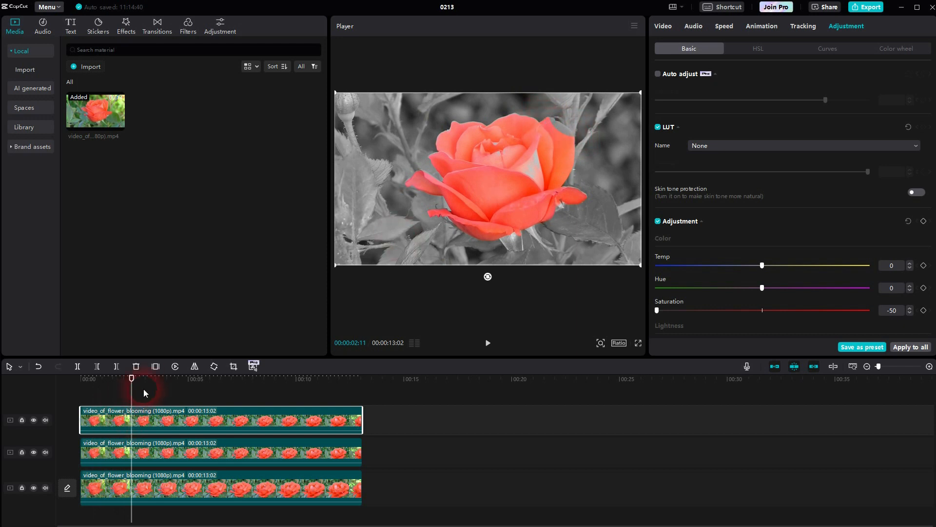
pyautogui.click(129, 399)
pyautogui.moveTo(129, 399); pyautogui.dragTo(81, 401)
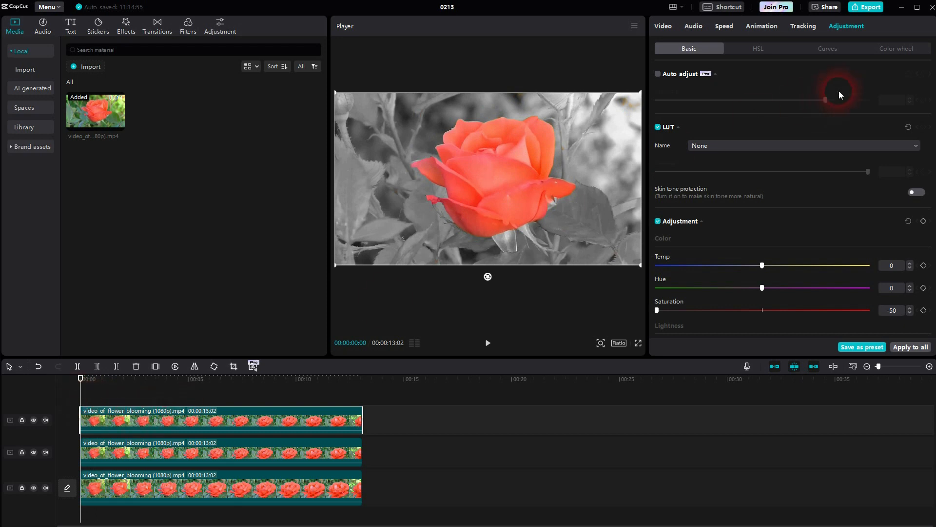
# Keyframe the top clip's circle mask Position from the start, moving it to about X 640, Y 430 by 00:00:02:13
pyautogui.click(659, 27)
pyautogui.click(817, 48)
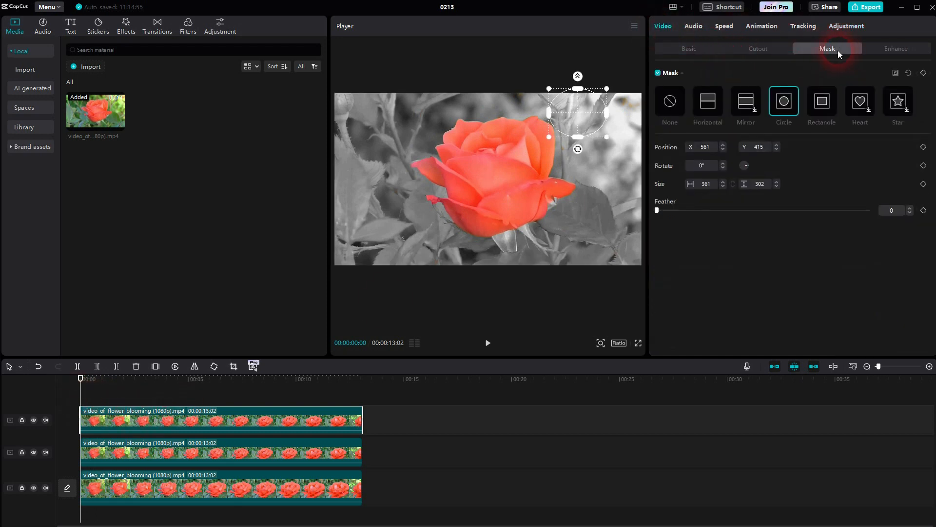
pyautogui.click(923, 148)
pyautogui.press('space')
pyautogui.press('space')
pyautogui.moveTo(576, 109); pyautogui.dragTo(591, 116)
pyautogui.press('space')
pyautogui.press('space')
pyautogui.press('space')
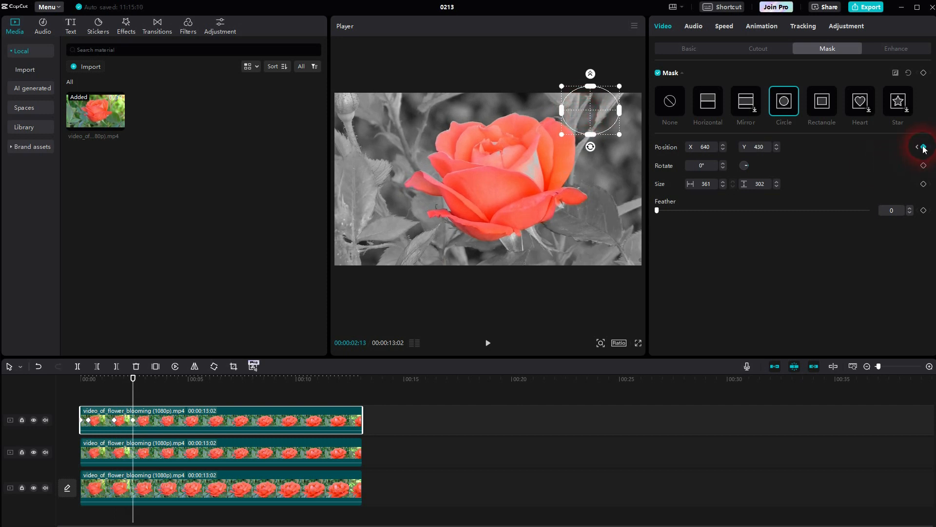
# Play the sequence past seven seconds to review the colour isolation, select the bottom clip, and scrub back
pyautogui.press('space')
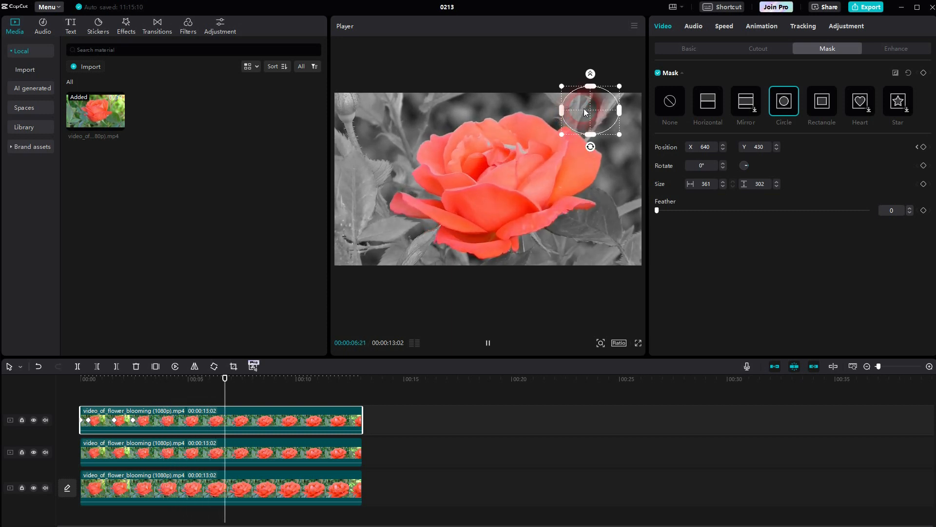
pyautogui.press('space')
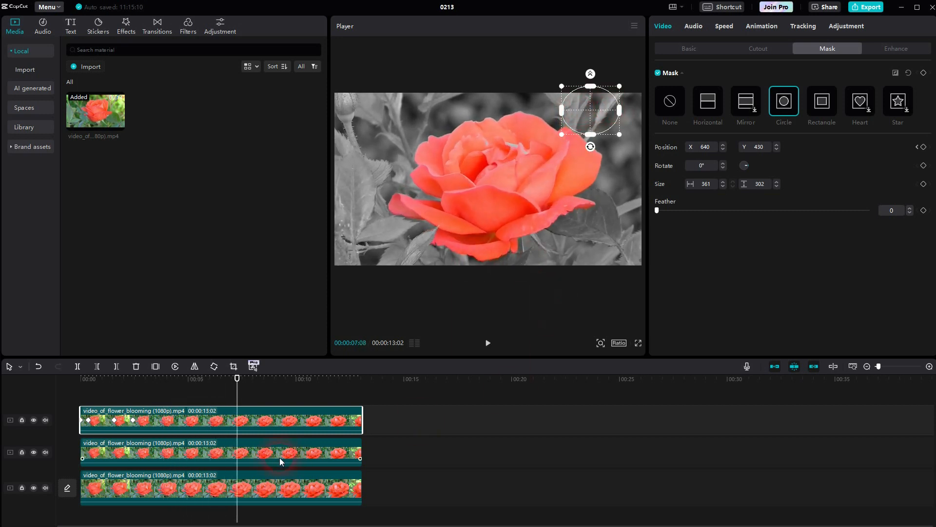
pyautogui.click(271, 488)
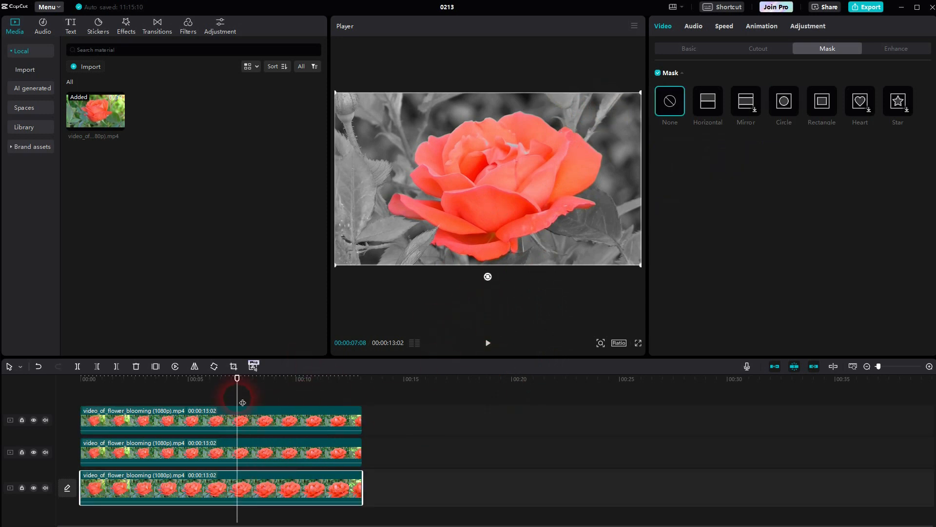
pyautogui.moveTo(237, 383); pyautogui.dragTo(150, 419)
pyautogui.click(491, 290)
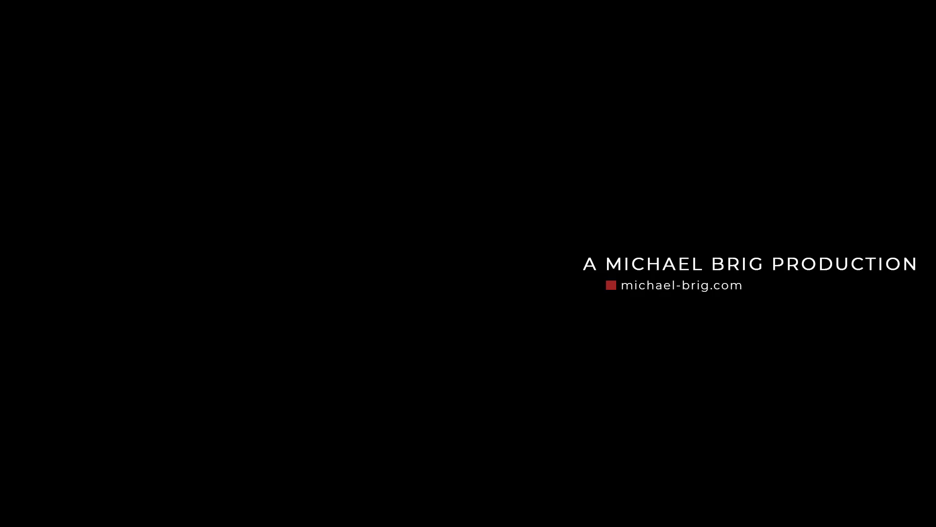